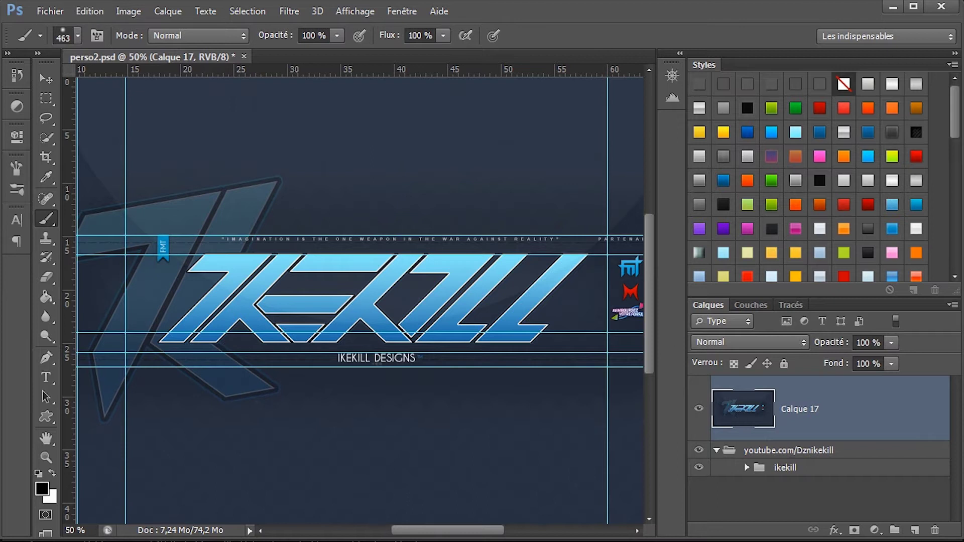
- Add a new layer, fill it with the merged RVB image using Apply Image, and merge it into Calque 17
click(916, 529)
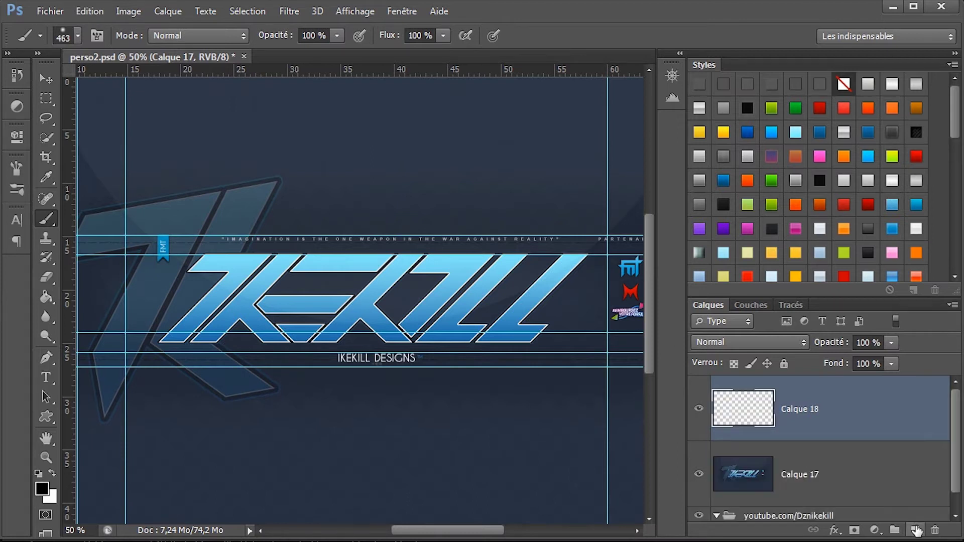
click(170, 11)
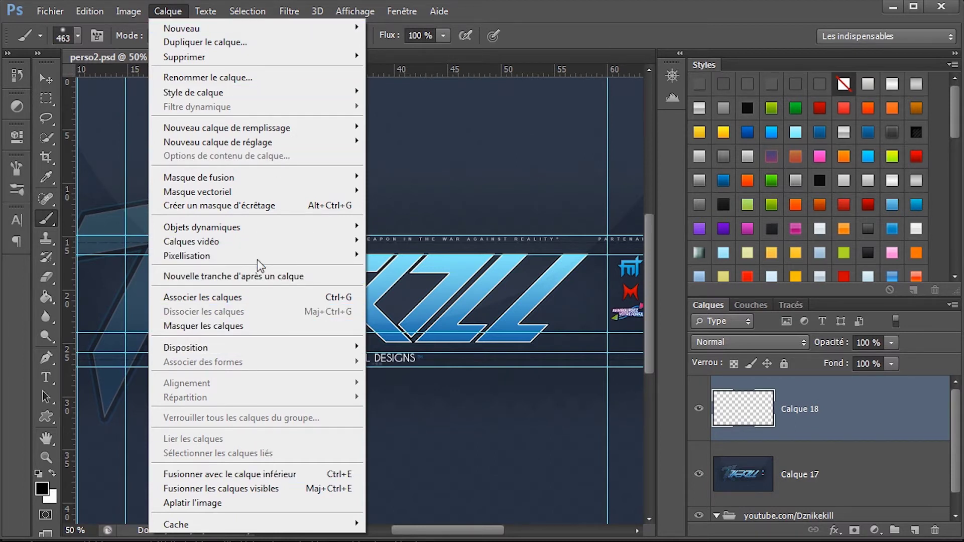
mouse_move(130, 11)
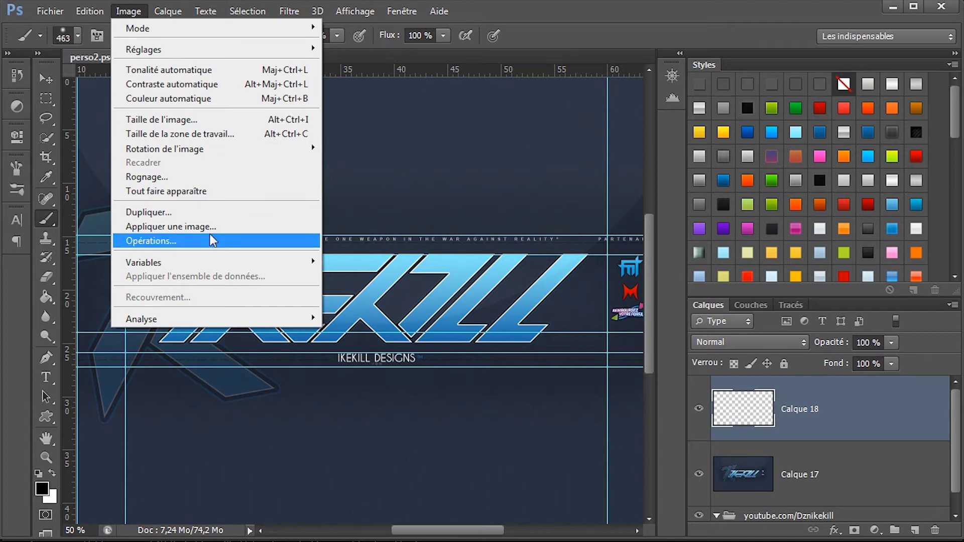
key(Escape)
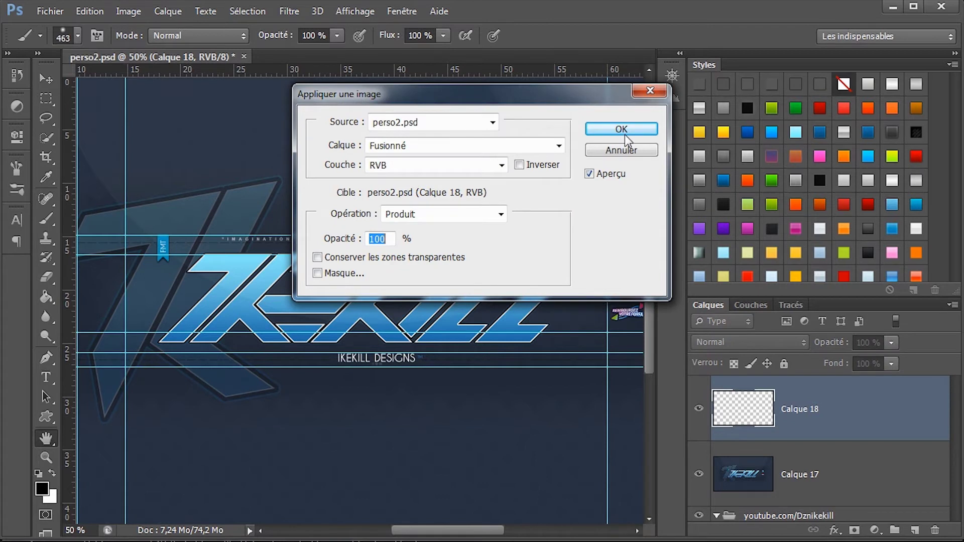
click(623, 131)
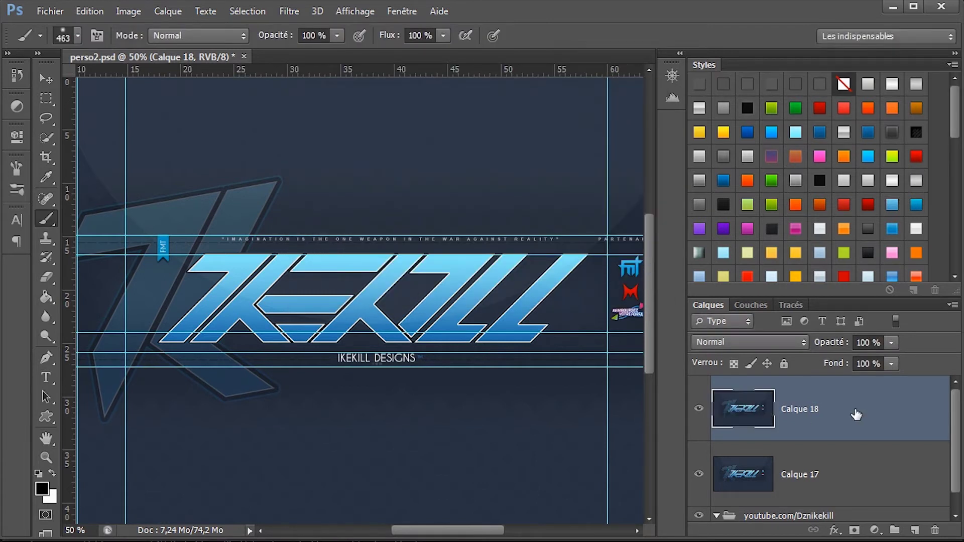
key(ctrl+e)
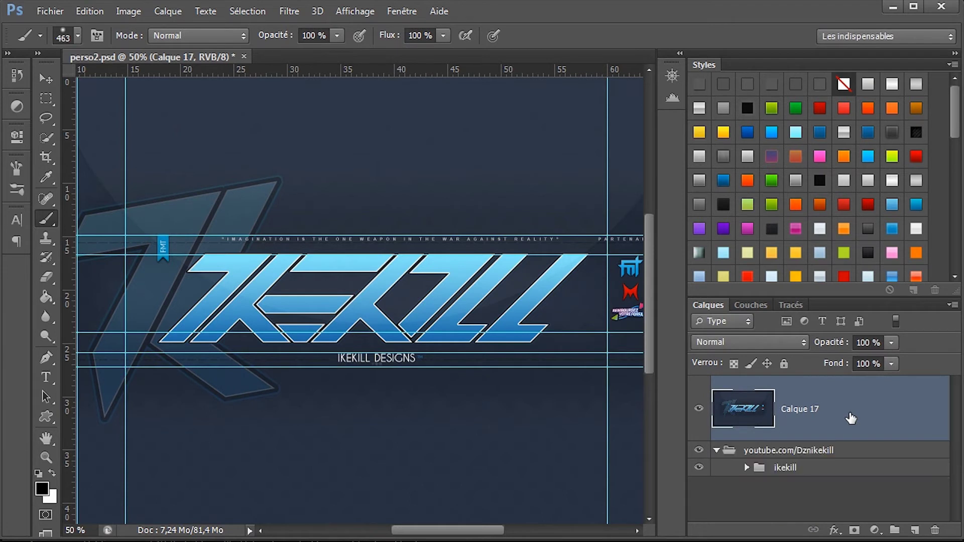
- Blur Calque 17 with a Gaussian blur (Flou gaussien) of 1,8 pixels radius
click(285, 11)
mouse_move(412, 162)
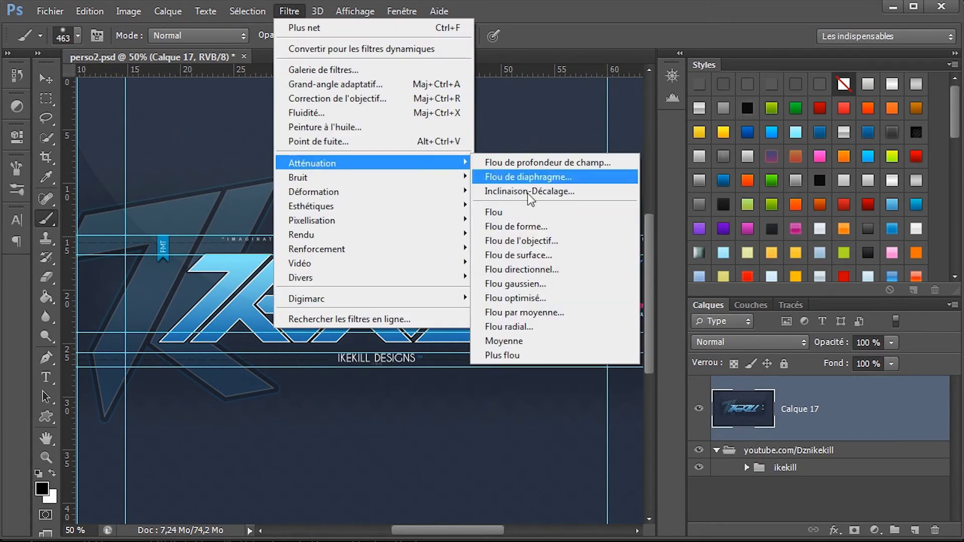
click(554, 282)
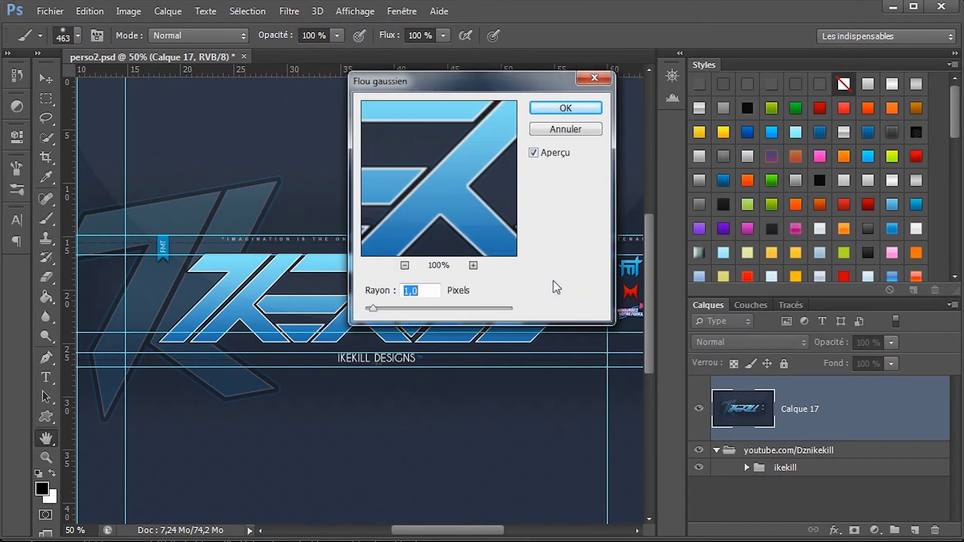
key(Up)
key(Up)
key(Up)
key(Up)
key(Up)
key(Up)
key(Up)
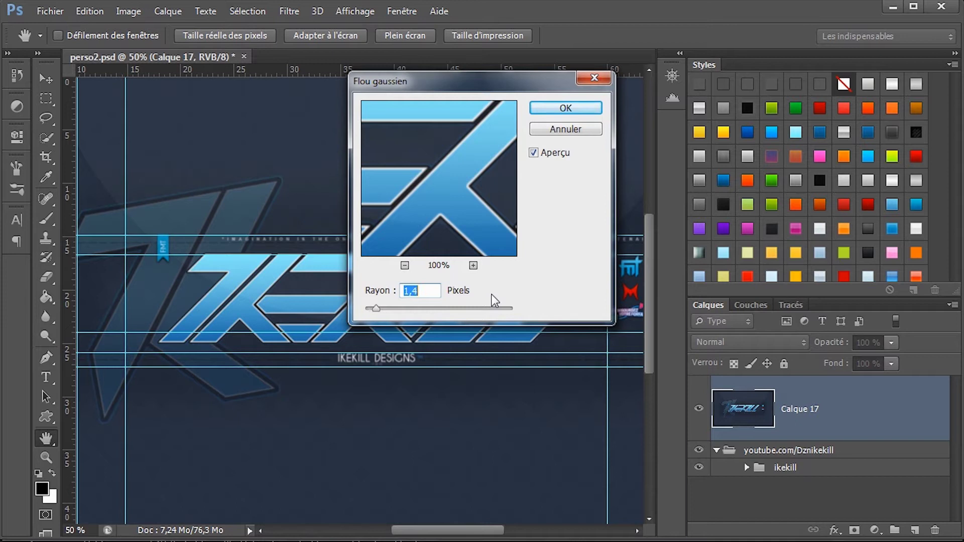
key(Up)
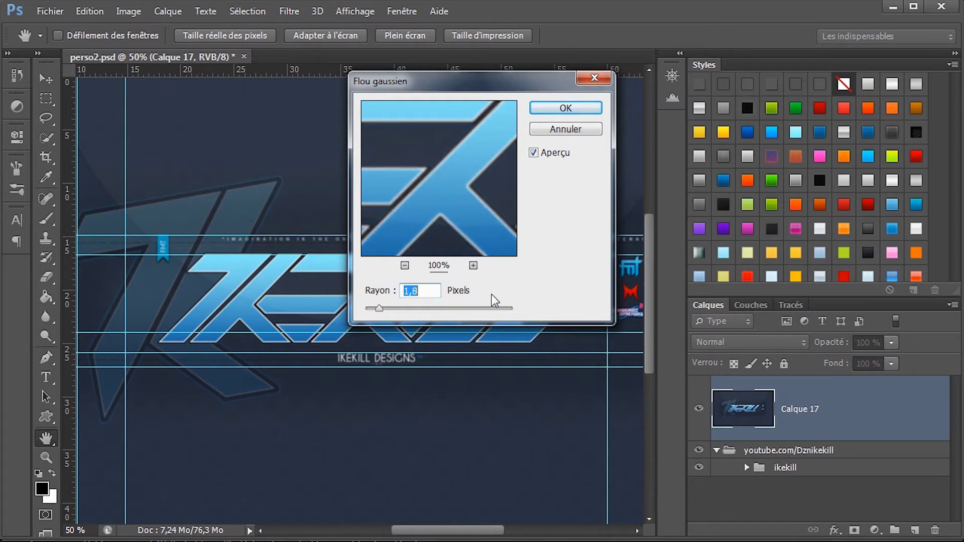
key(Return)
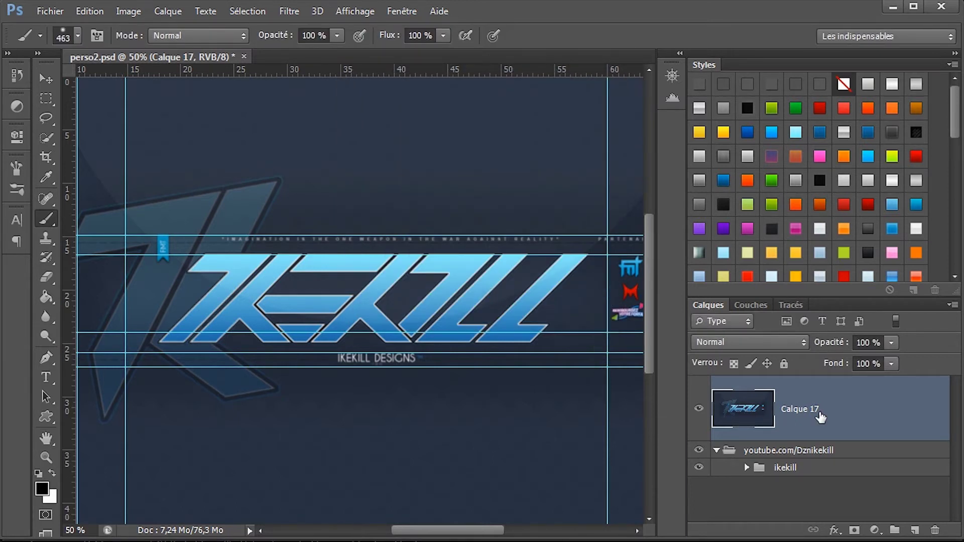
- Duplicate the blurred Calque 17 and set the copy to Superposition blending at 30 % opacity
key(ctrl+j)
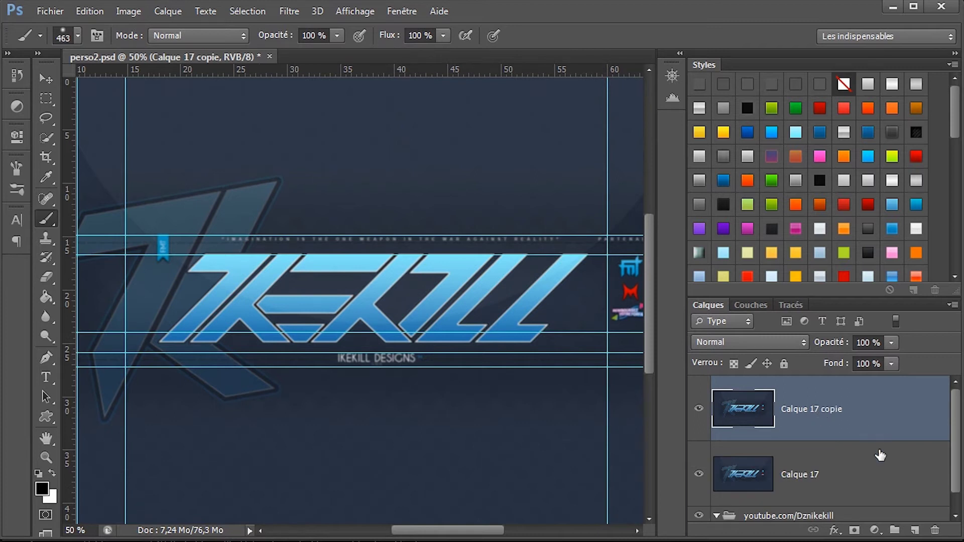
right_click(848, 454)
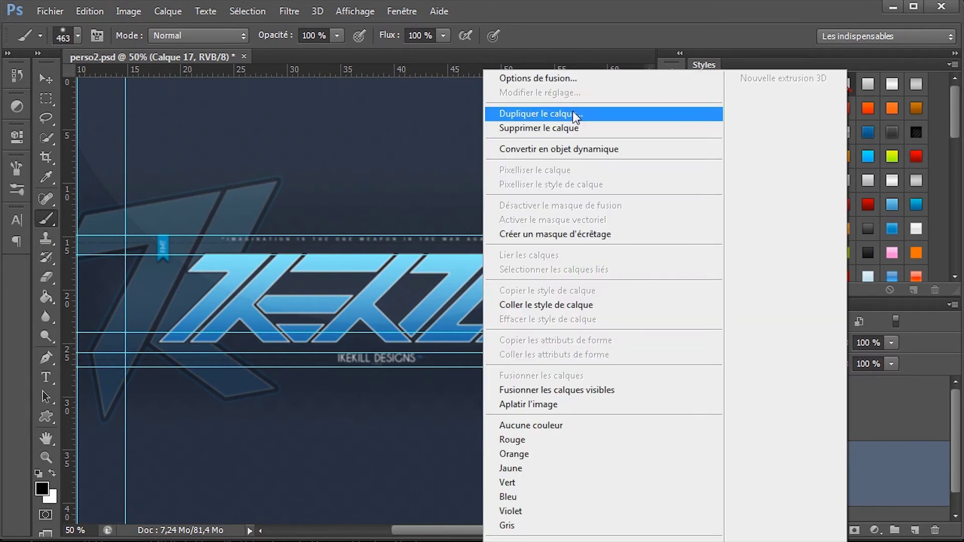
click(930, 440)
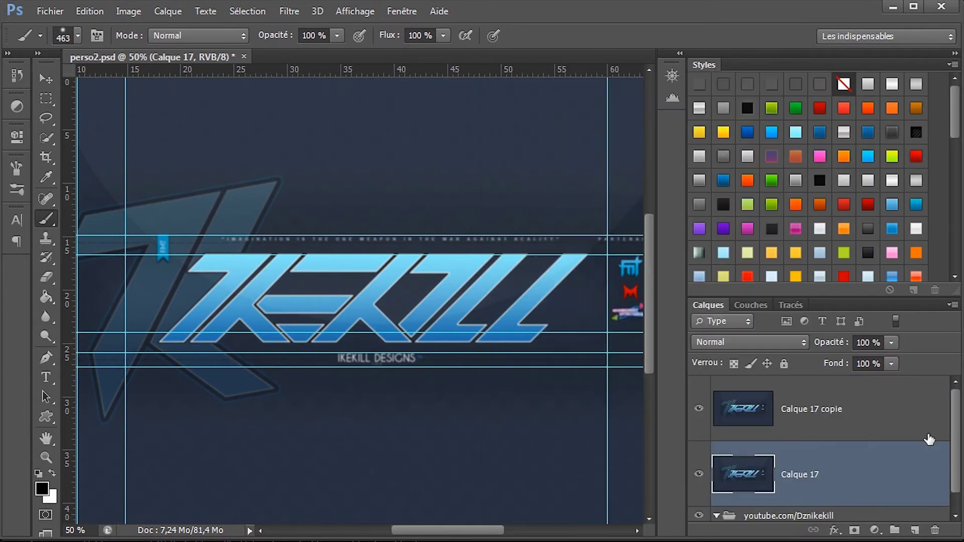
click(848, 419)
click(773, 337)
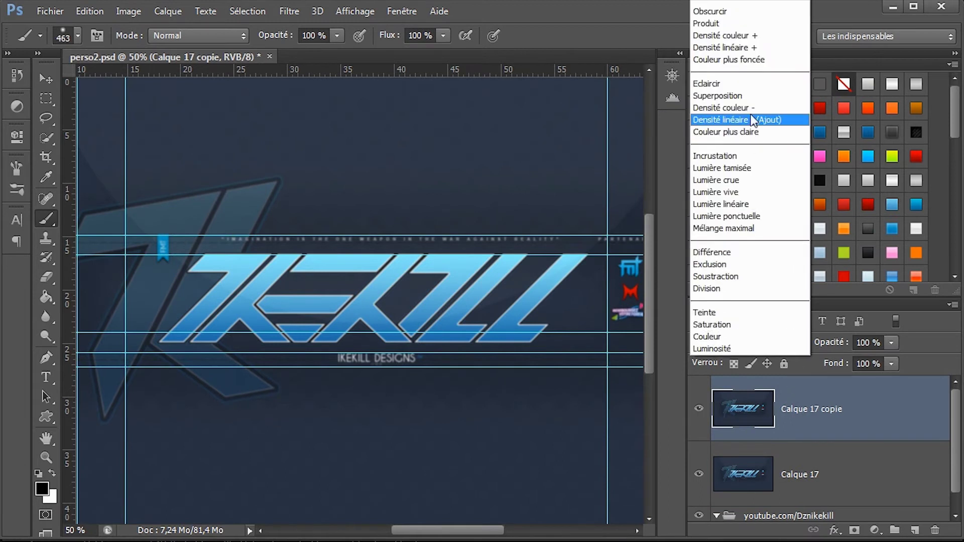
click(748, 92)
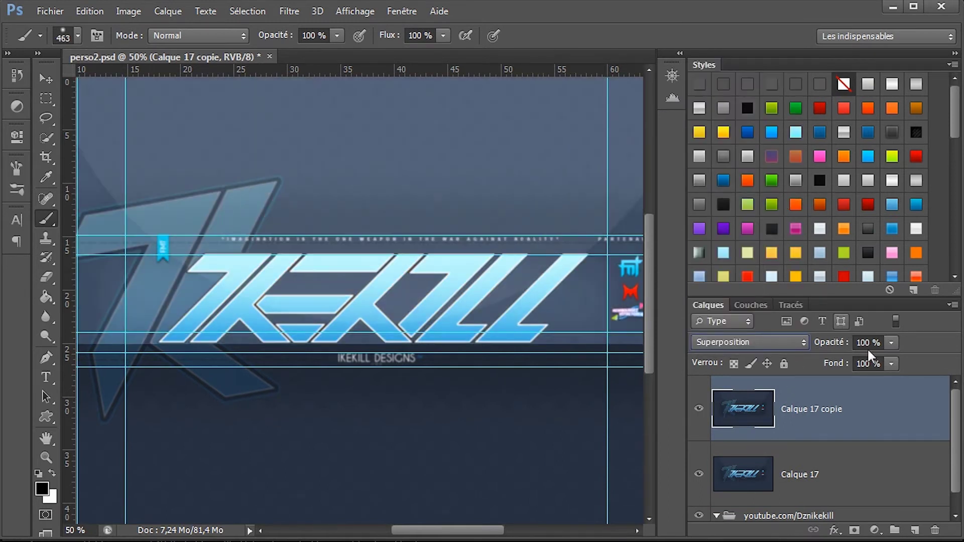
drag(869, 348, 846, 346)
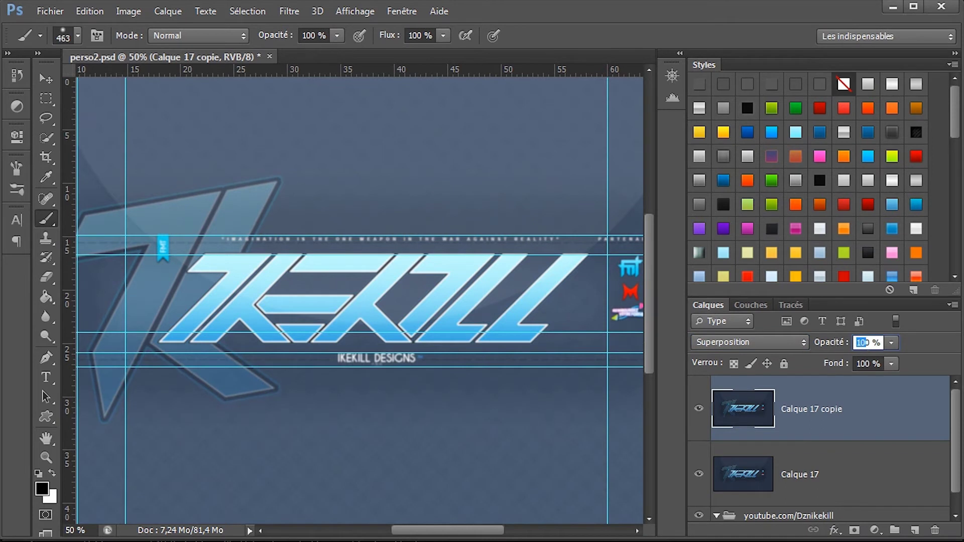
text(30)
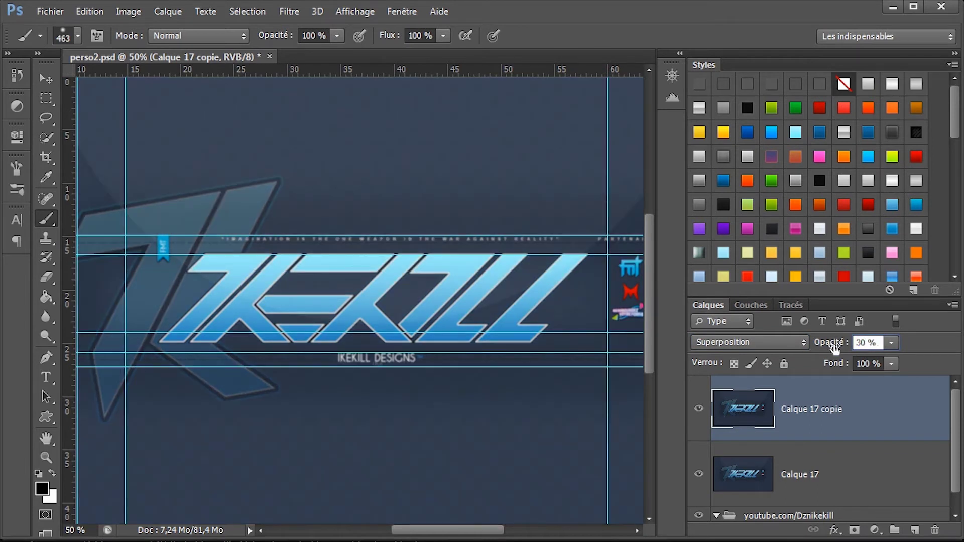
- Set the blending mode of Calque 17 to Lumière vive and its opacity to 40 %
click(844, 465)
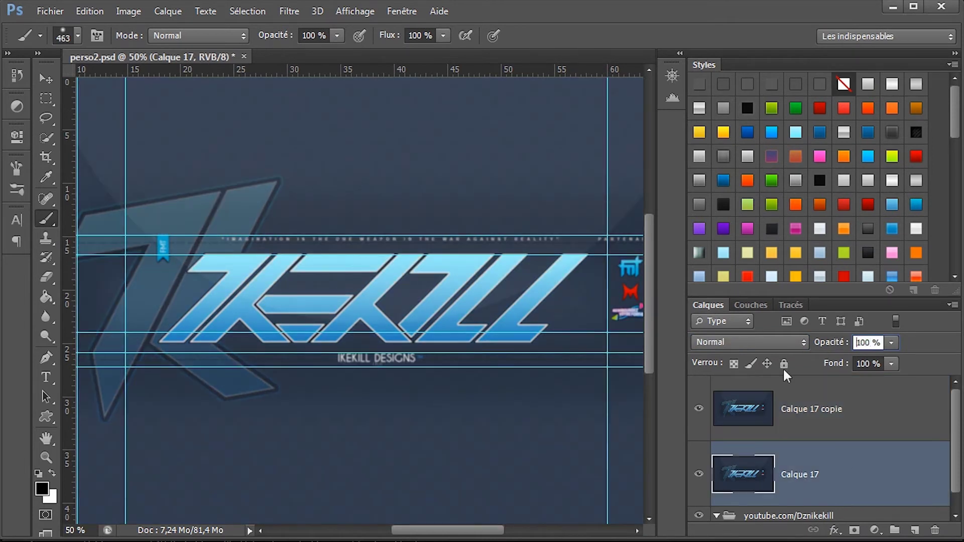
click(775, 342)
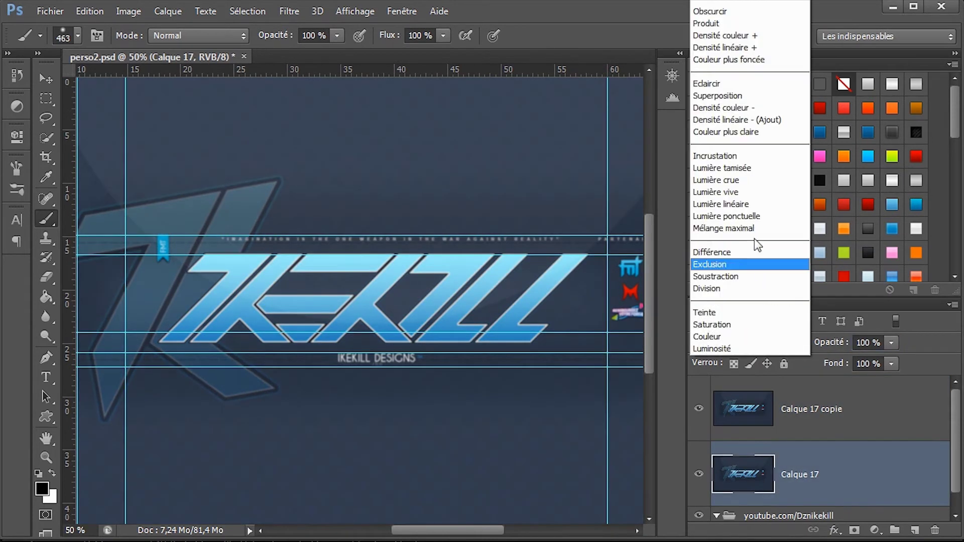
click(740, 193)
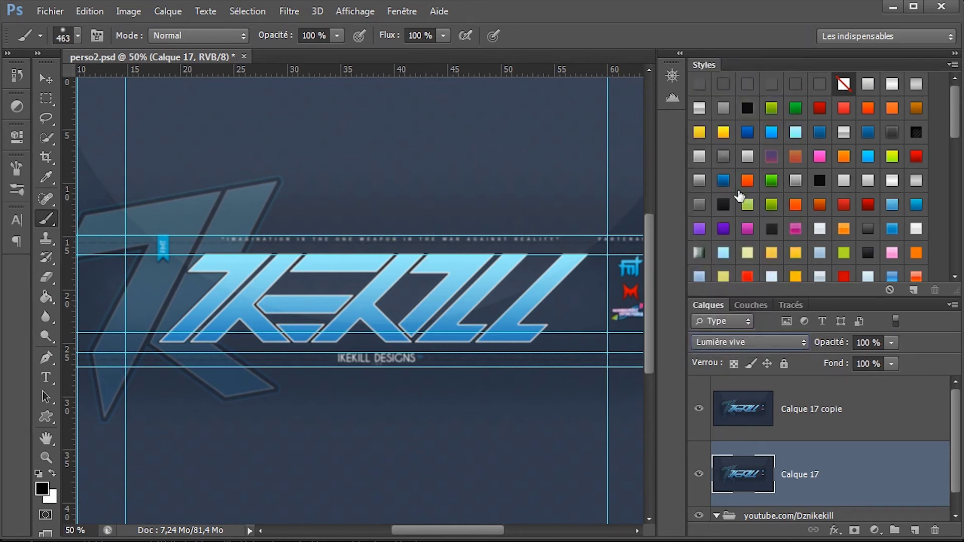
click(865, 343)
text(40)
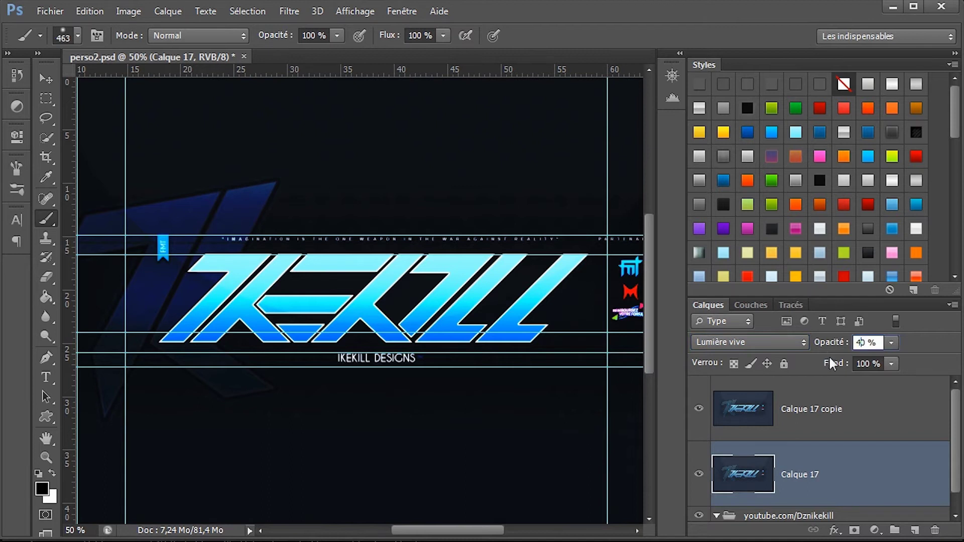
key(BackSpace)
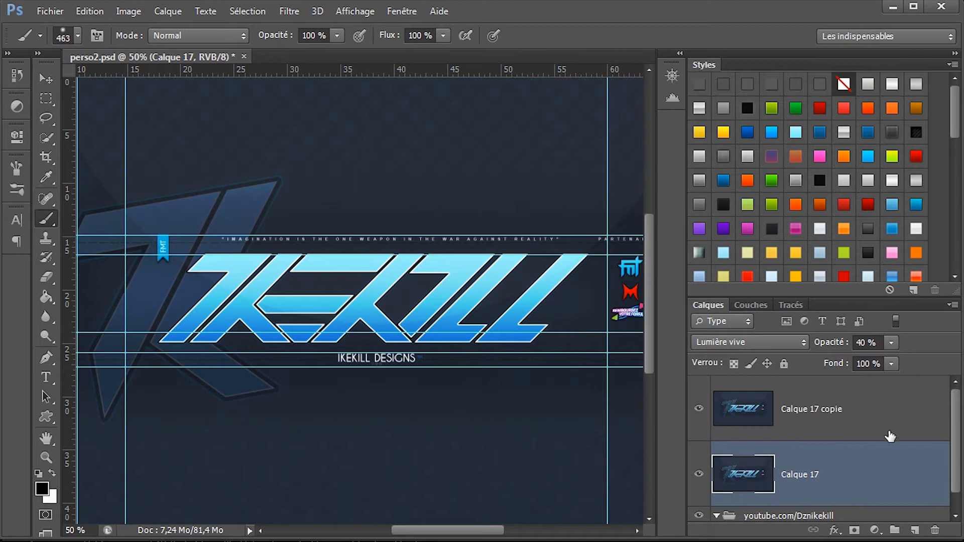
- Compare the banner with and without the two blended layers, and stamp the visible result onto a new top layer
click(870, 425)
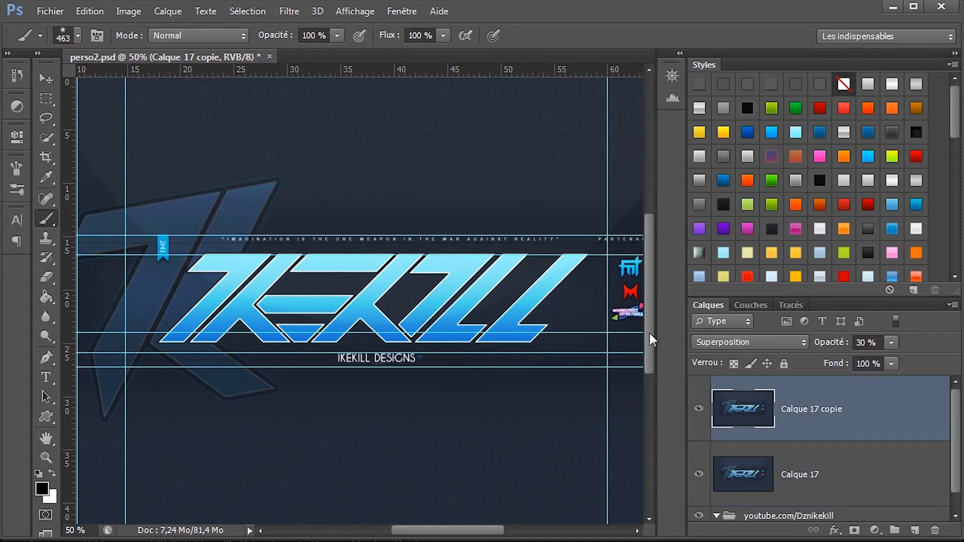
click(700, 408)
click(698, 473)
drag(699, 481, 706, 417)
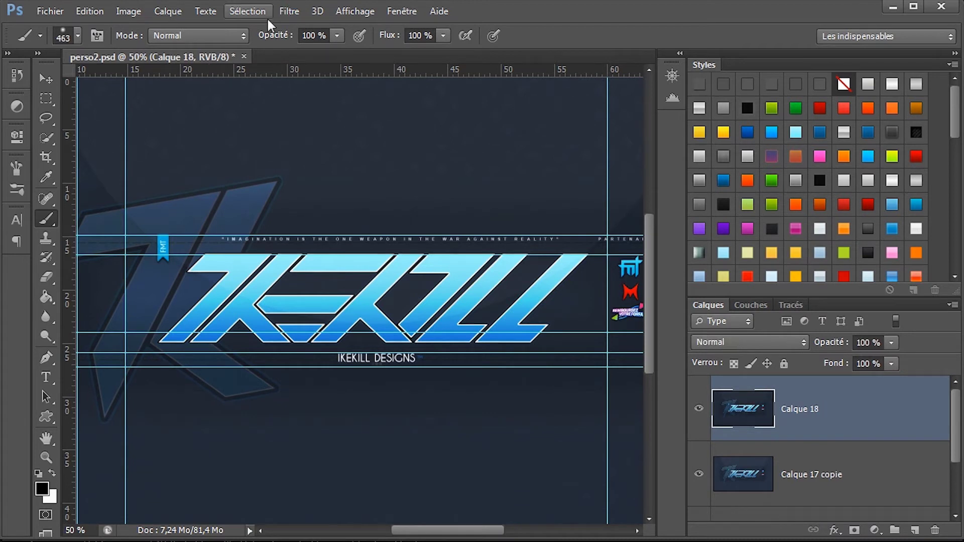
- Sharpen the stamped layer Calque 18 with the Plus net filter
click(293, 11)
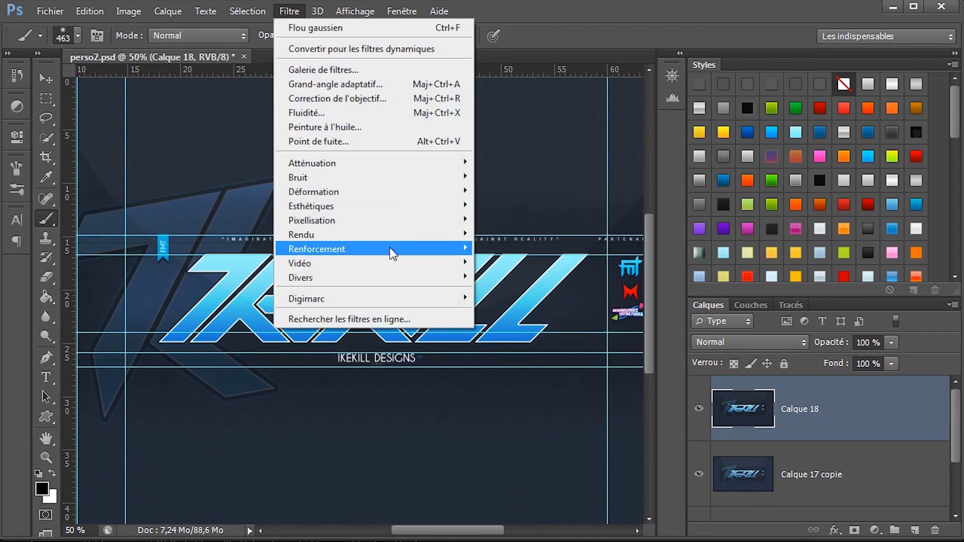
mouse_move(390, 249)
click(548, 305)
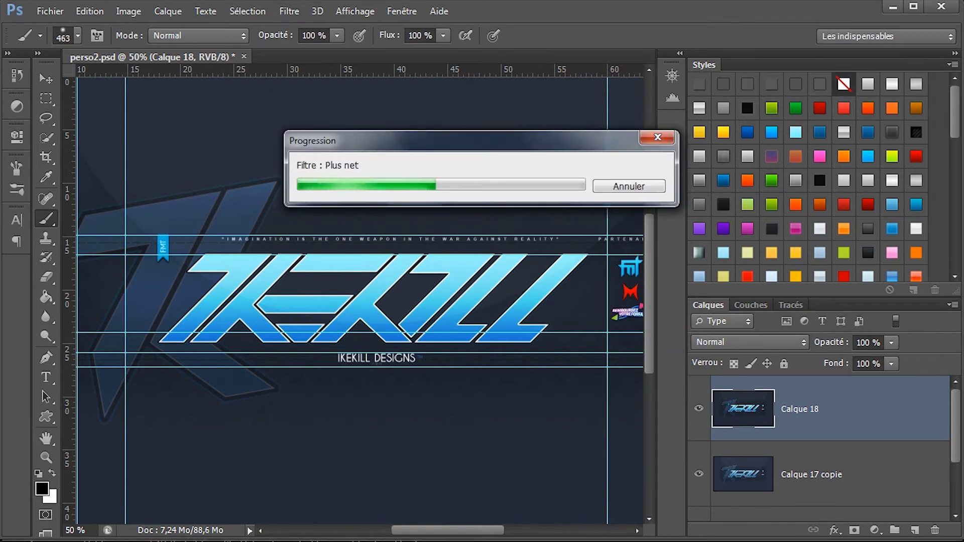
click(150, 80)
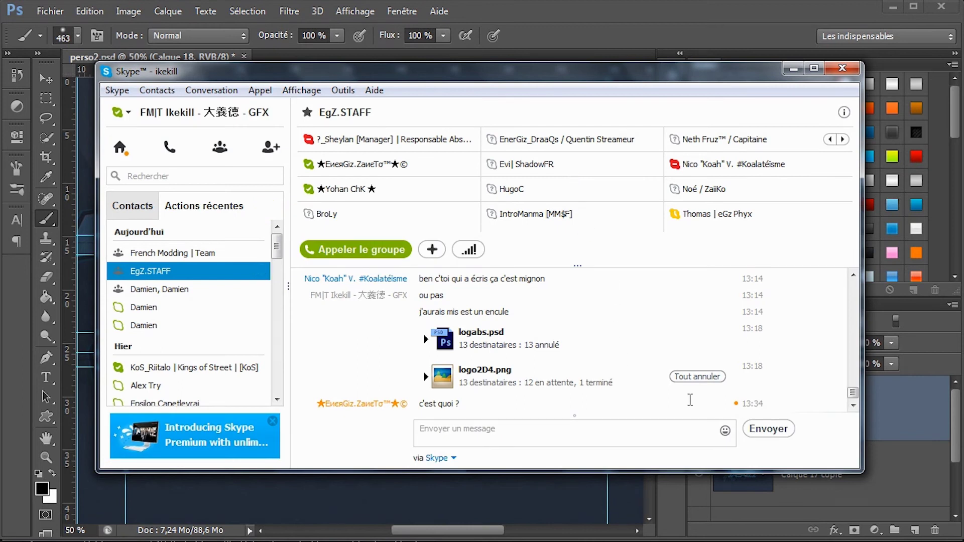
click(794, 68)
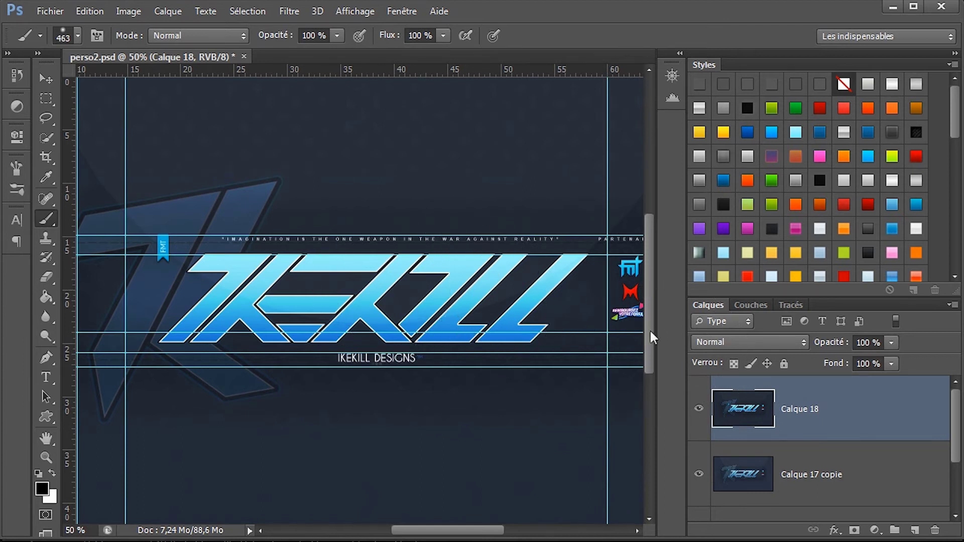
- Reduce the opacity of the sharpened Calque 18 to 30 %
scroll(457, 291, up, 1)
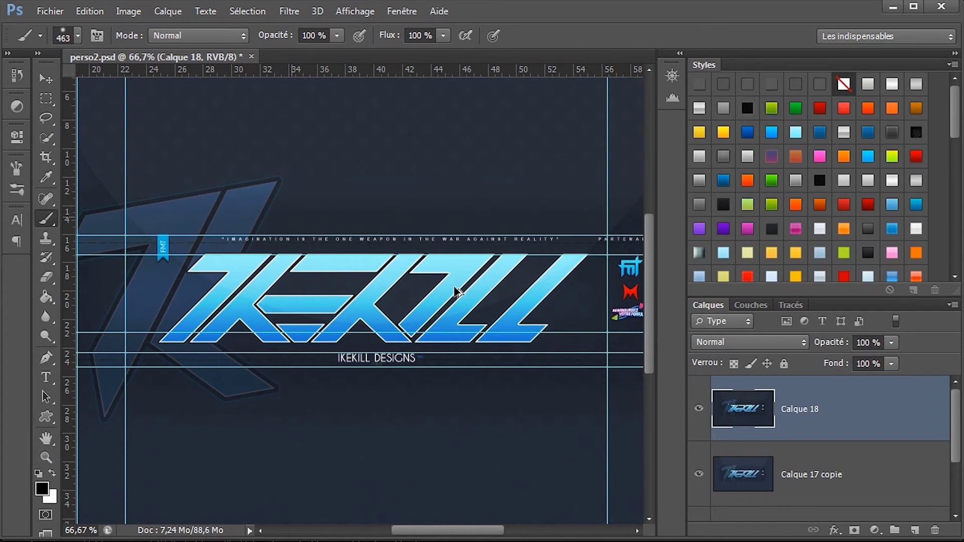
scroll(457, 291, up, 1)
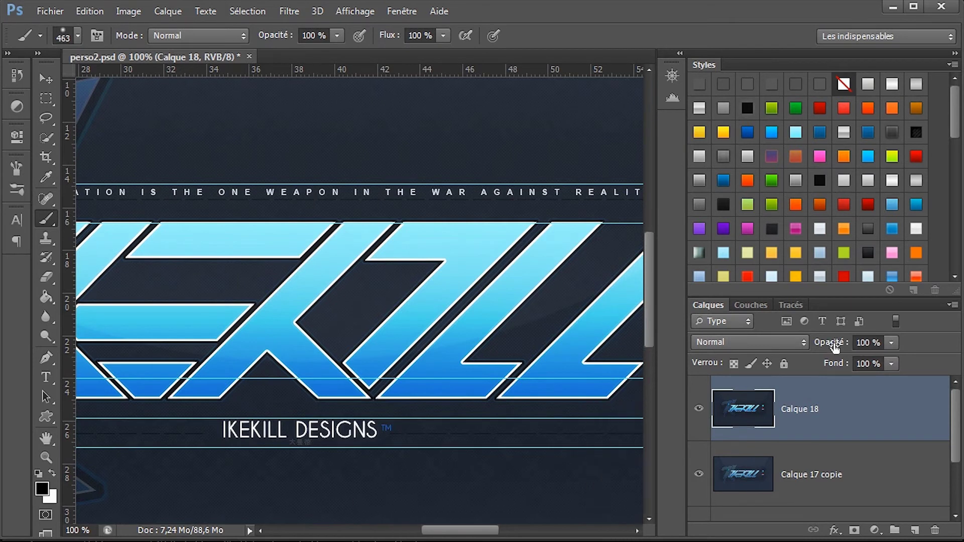
drag(835, 346, 792, 347)
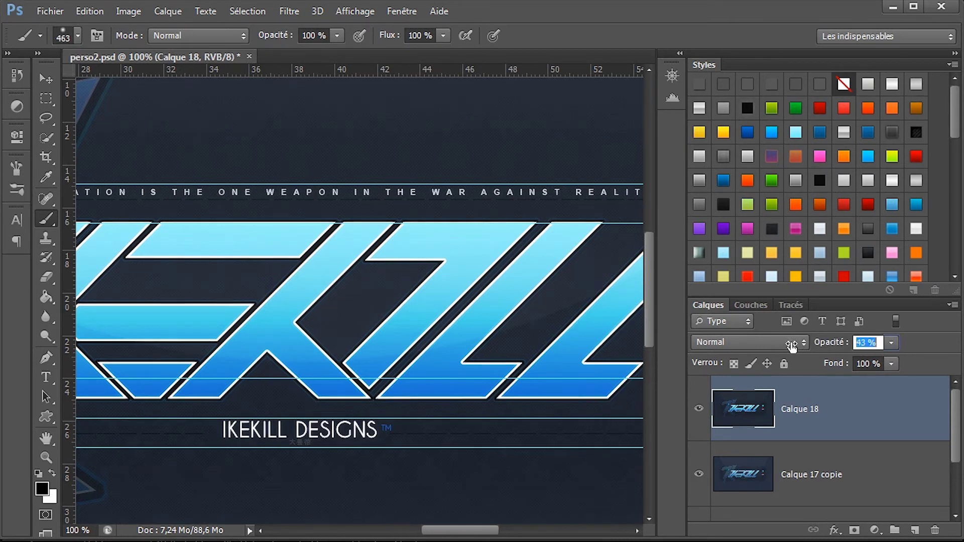
drag(868, 344, 837, 343)
text(30)
key(Return)
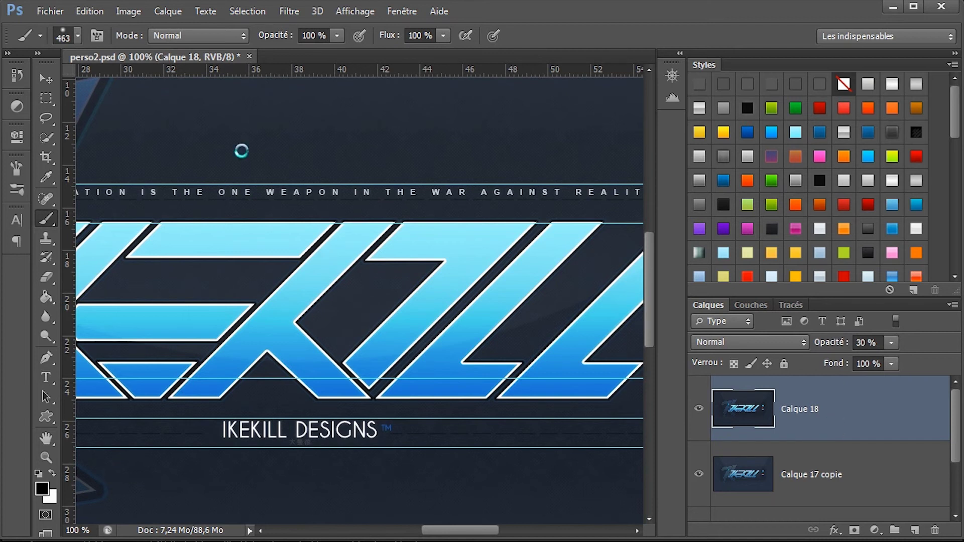
- Stamp the visible result onto a new top layer and apply the Contour accentué filter with Epaisseur 1, Luminosité 24 and Lissage 1
key(ctrl+shift+alt+e)
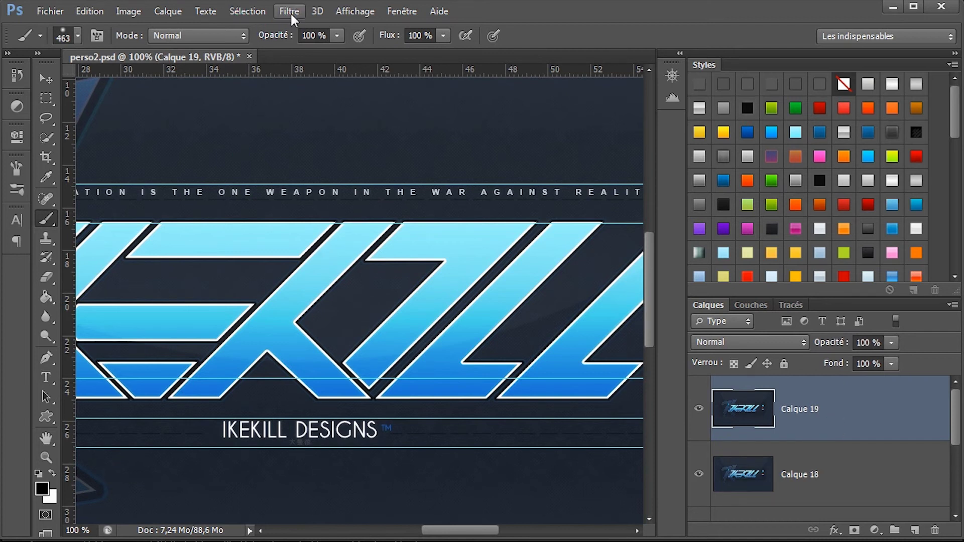
click(290, 12)
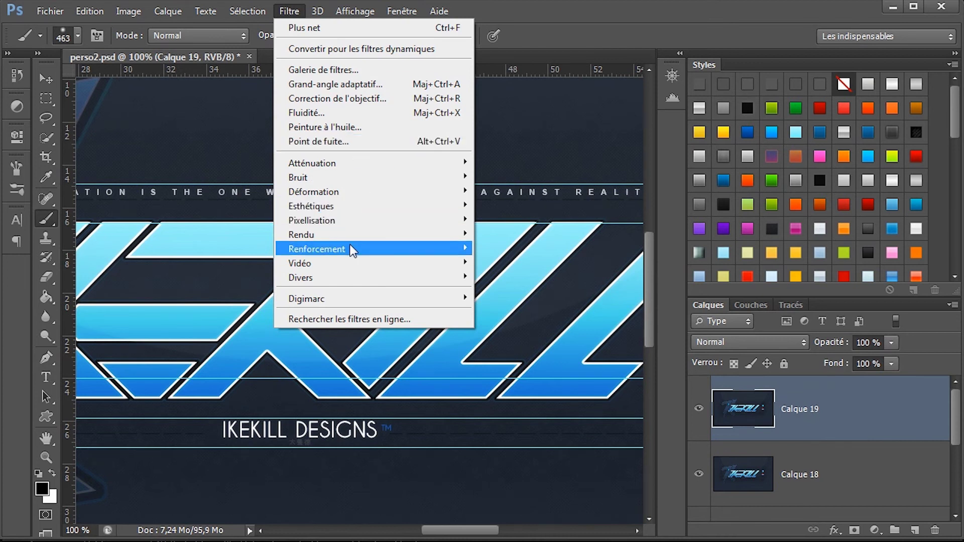
click(357, 69)
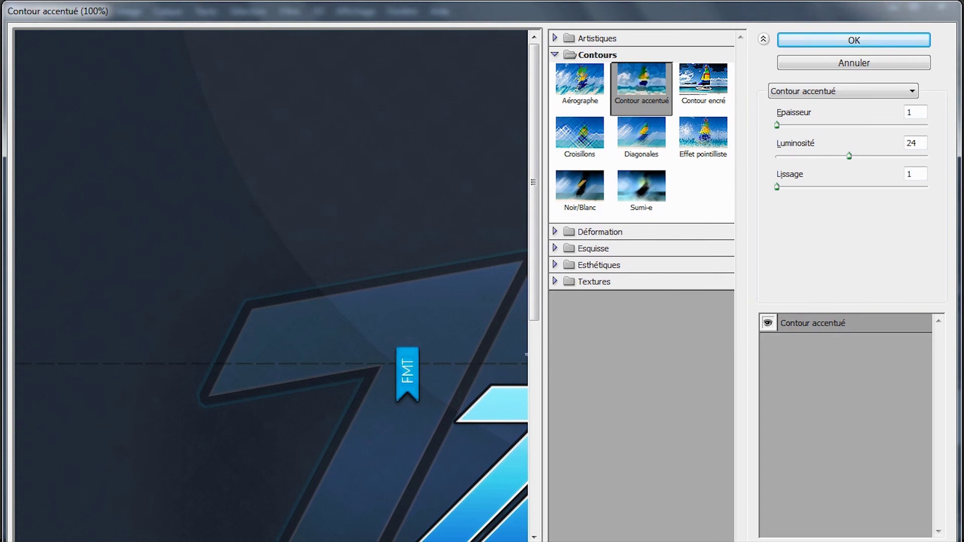
scroll(389, 334, down, 5)
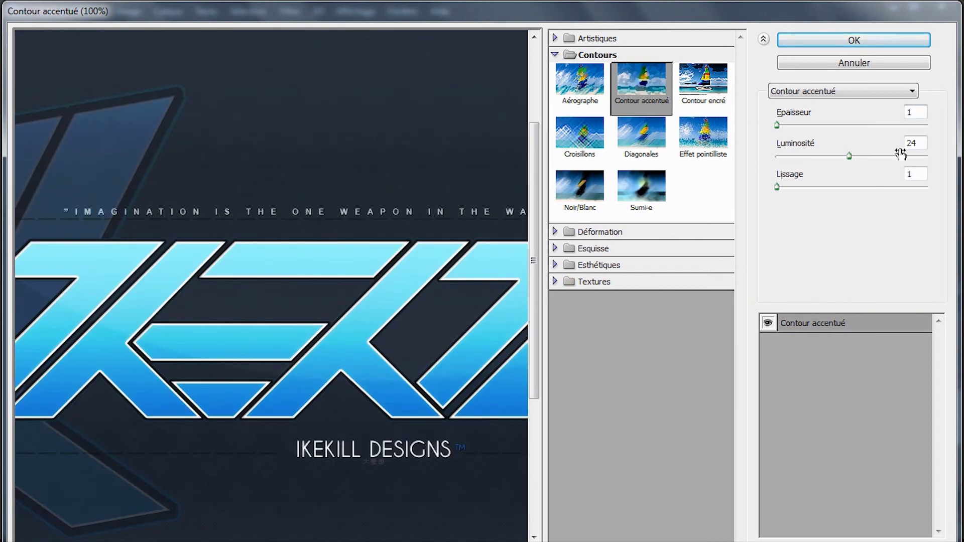
click(865, 39)
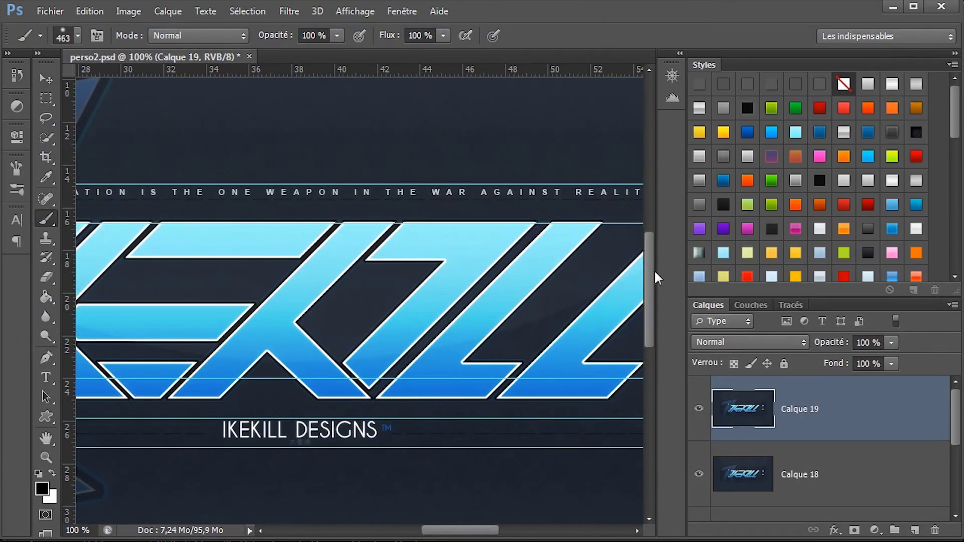
- Examine the Contour accentué effect on the banner's lettering, tagline and surrounding background, both close up and zoomed out
drag(653, 269, 649, 340)
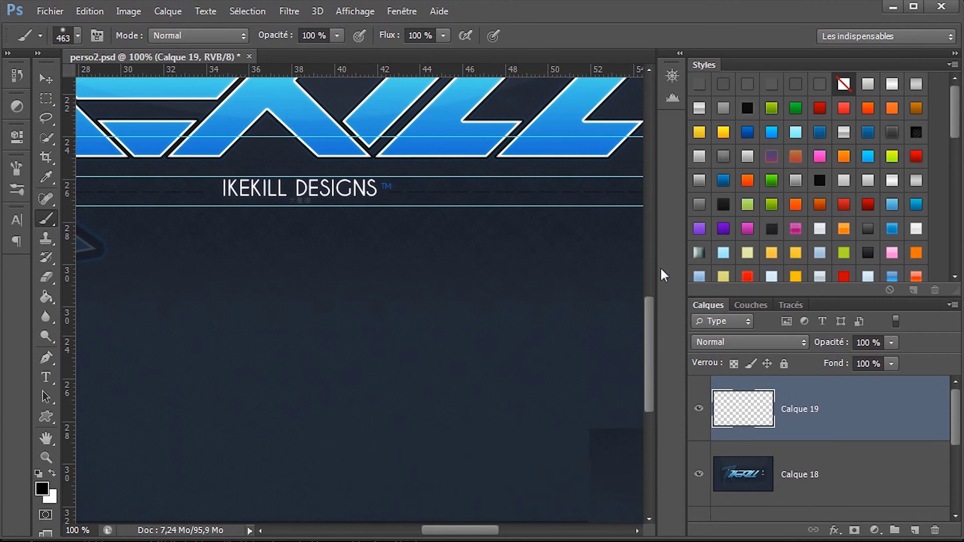
scroll(634, 297, up, 5)
key(alt)
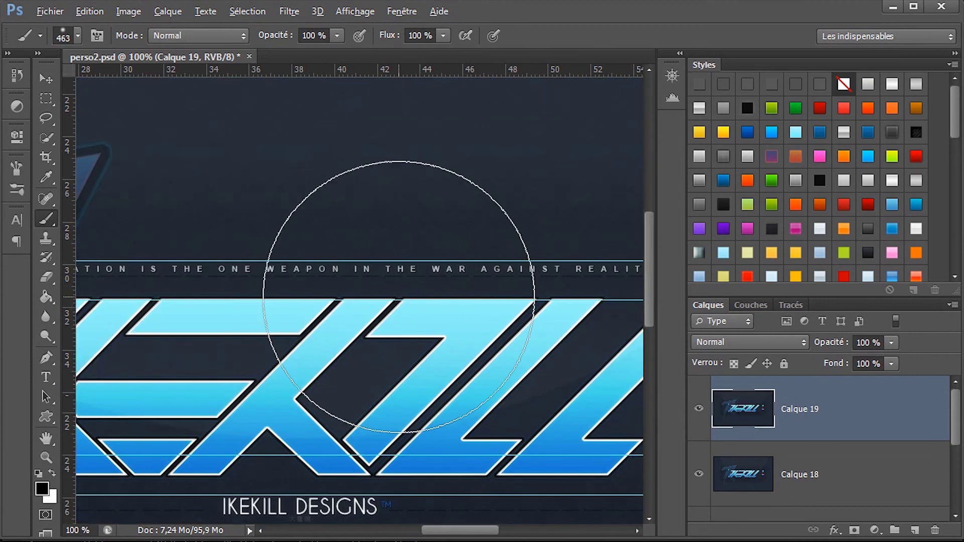
scroll(398, 296, down, 2)
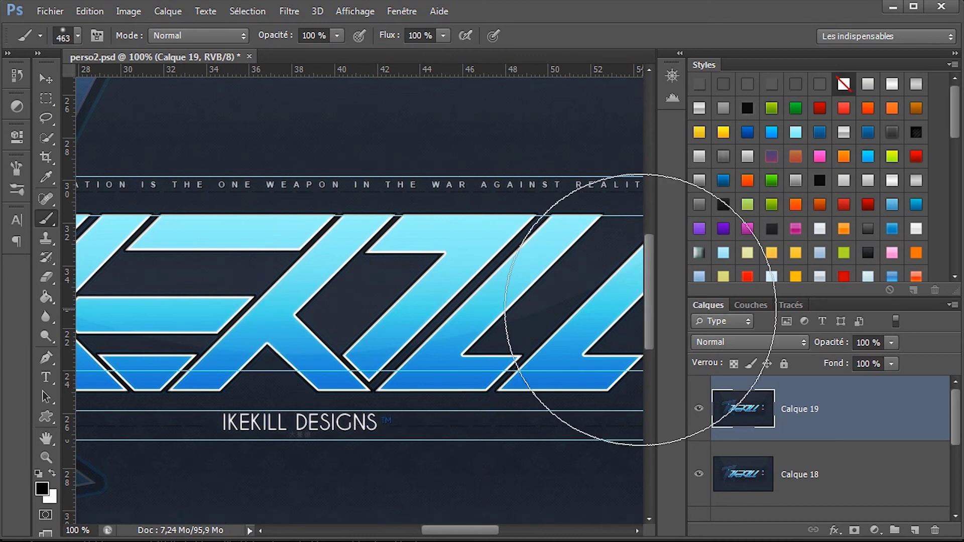
scroll(648, 270, up, 3)
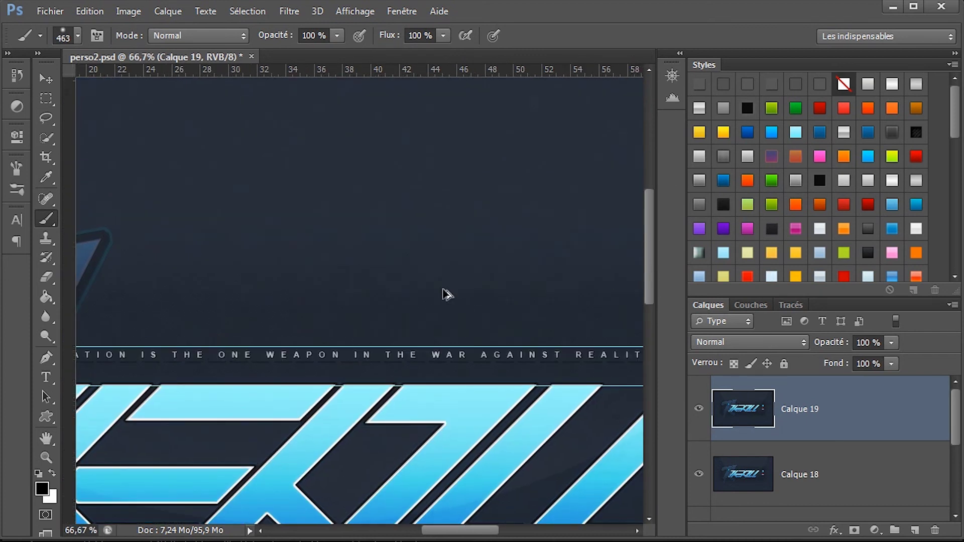
key(ctrl+minus)
key(ctrl+minus)
- Switch to the Chrome browser, bring up the Facebook page and open a new browser tab
key(alt+Tab)
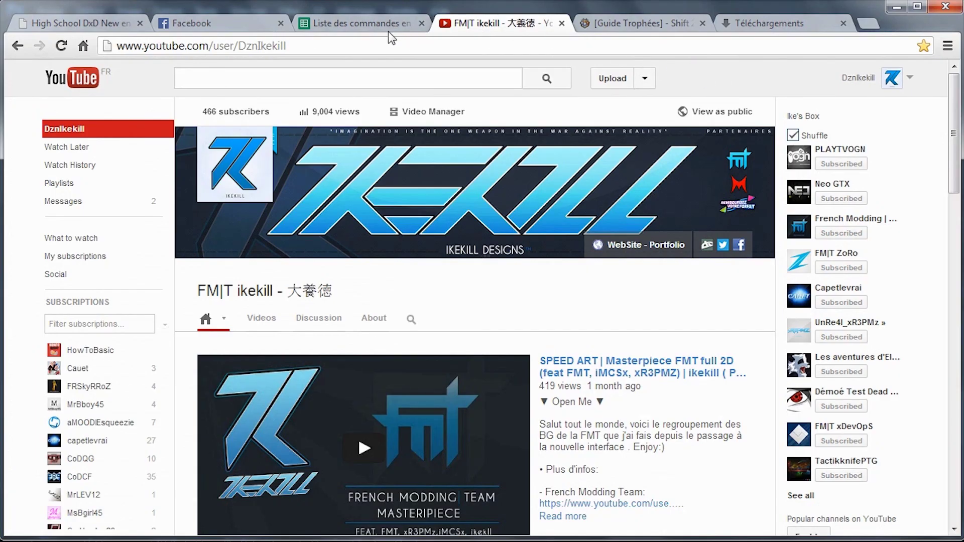
click(214, 23)
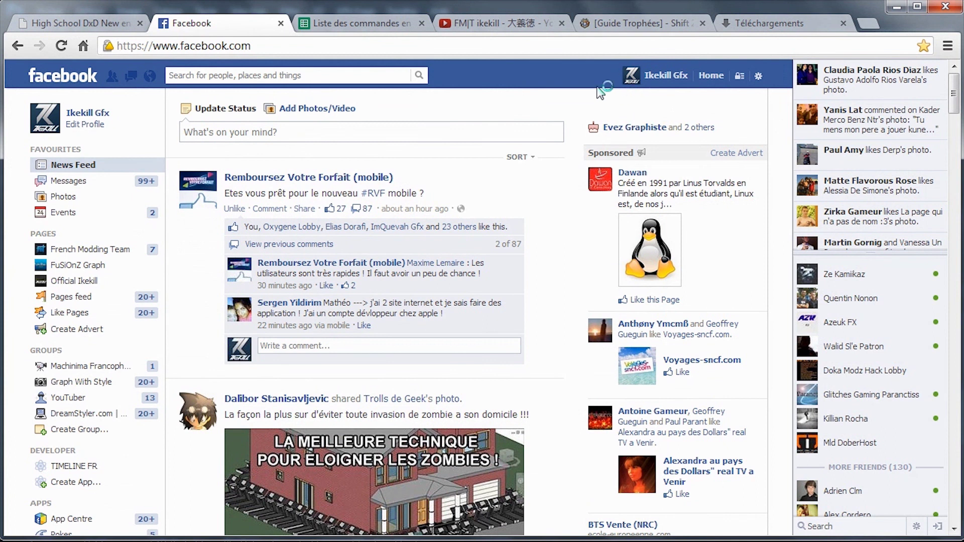
click(870, 21)
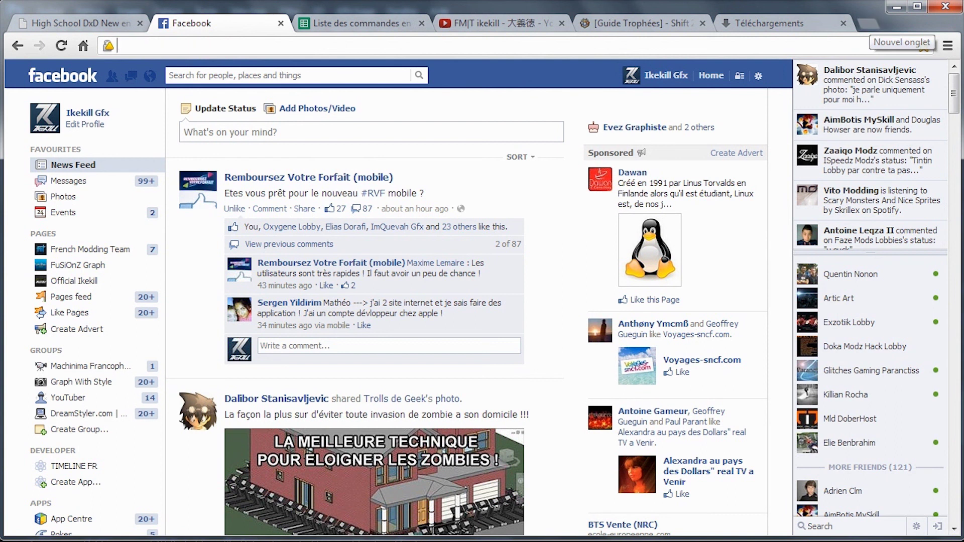